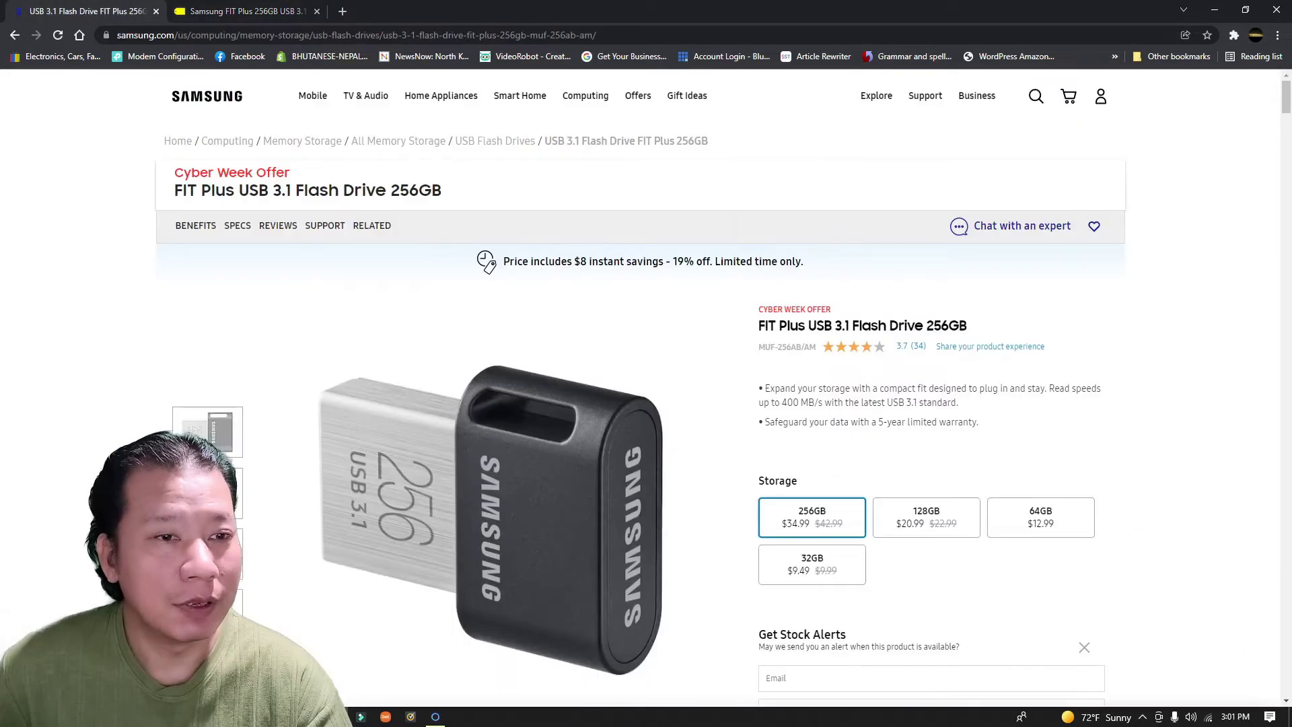
- Compare the price of the Samsung FIT Plus 256GB USB 3.1 flash drive on the Samsung and Best Buy product pages
key("ctrl+Tab")
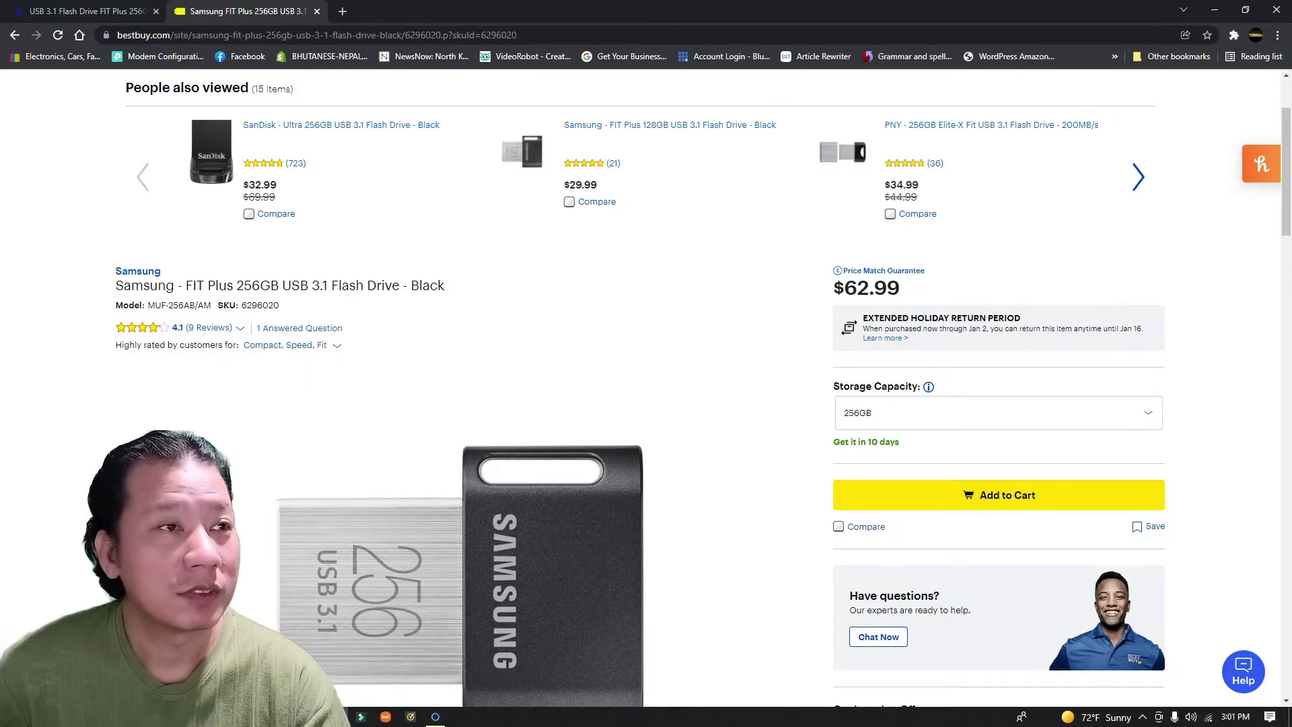
key("ctrl+shift+Tab")
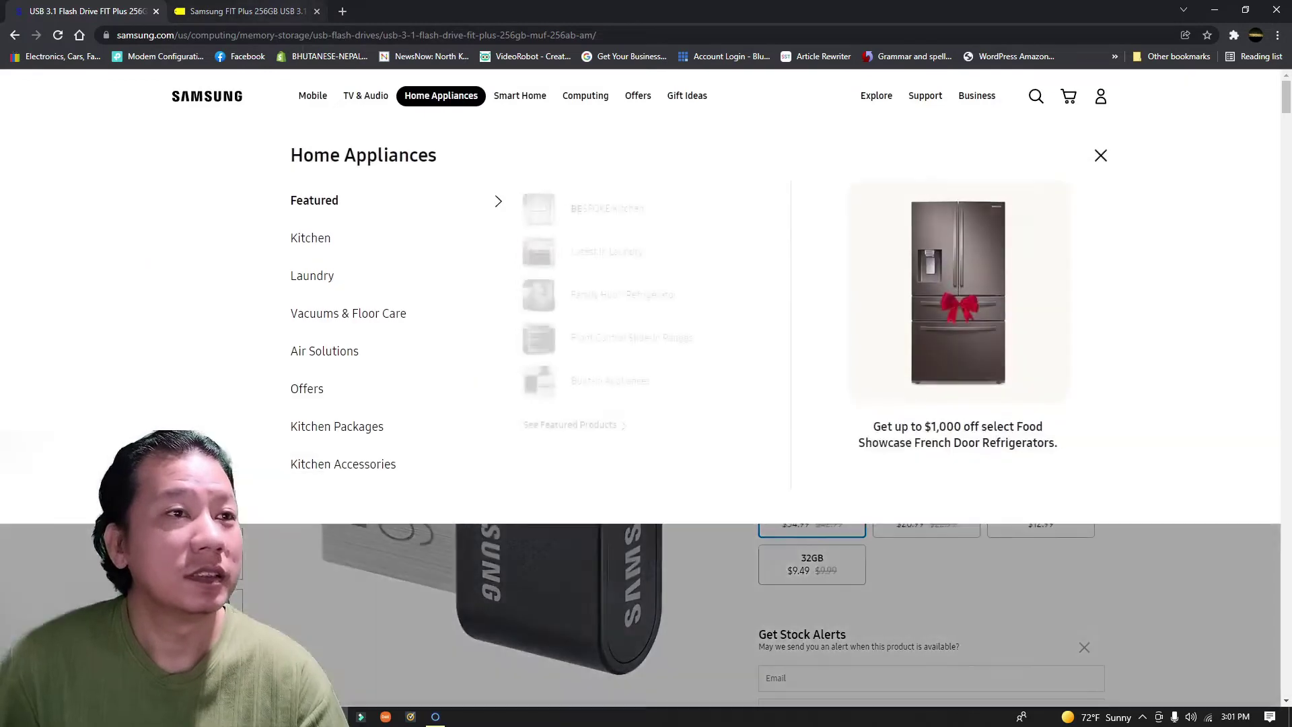
left_click(289, 11)
scroll(645, 387, "up", 2)
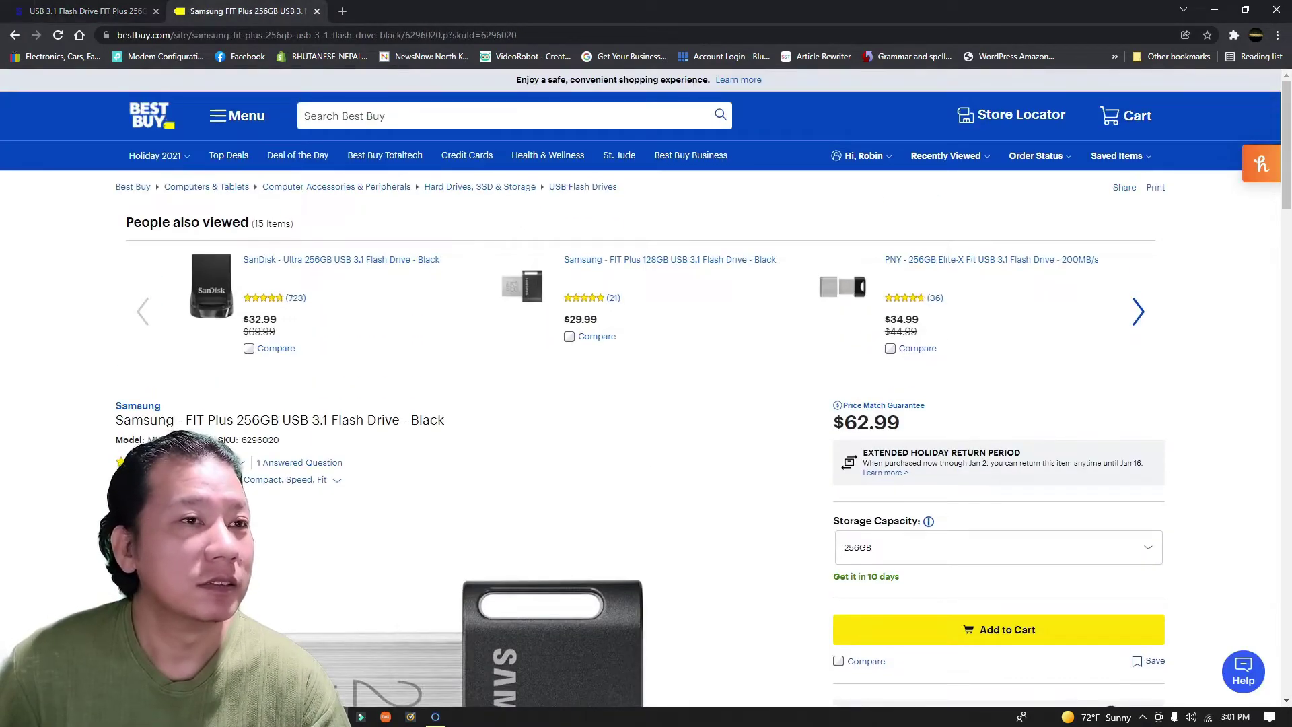
key("ctrl+shift+Tab")
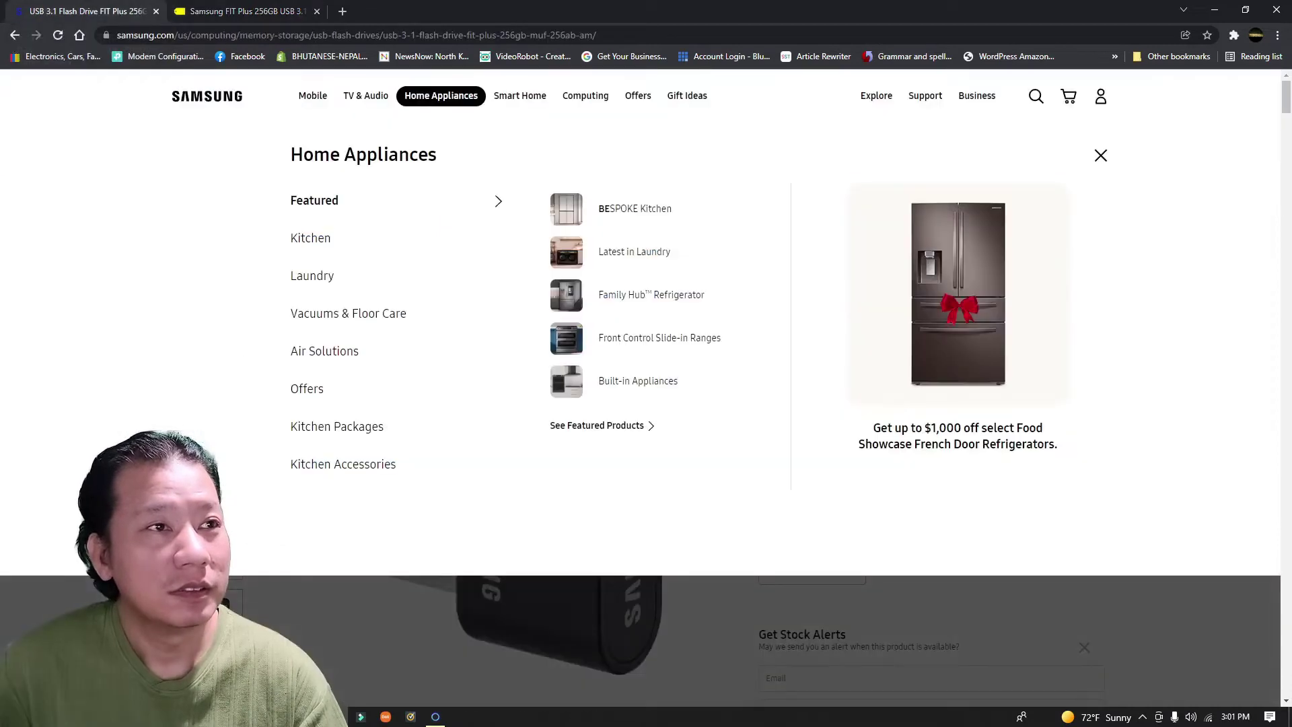
key("Escape")
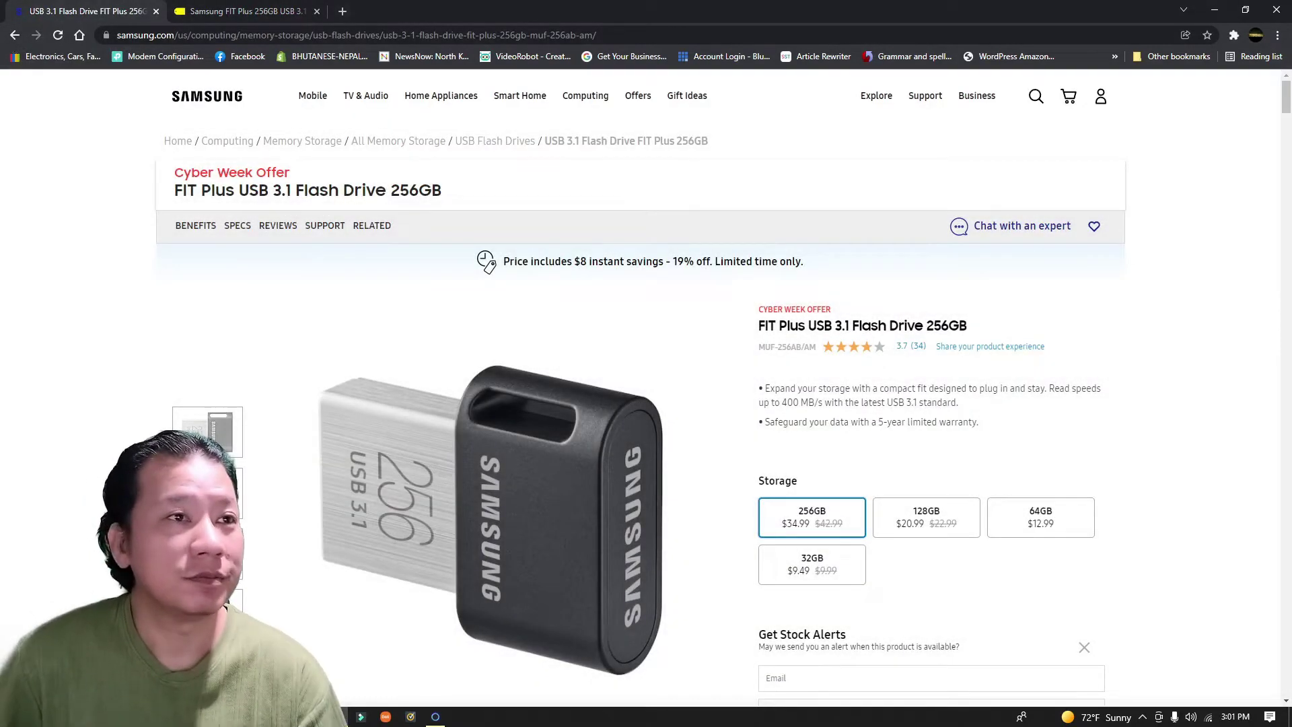
key("ctrl+Tab")
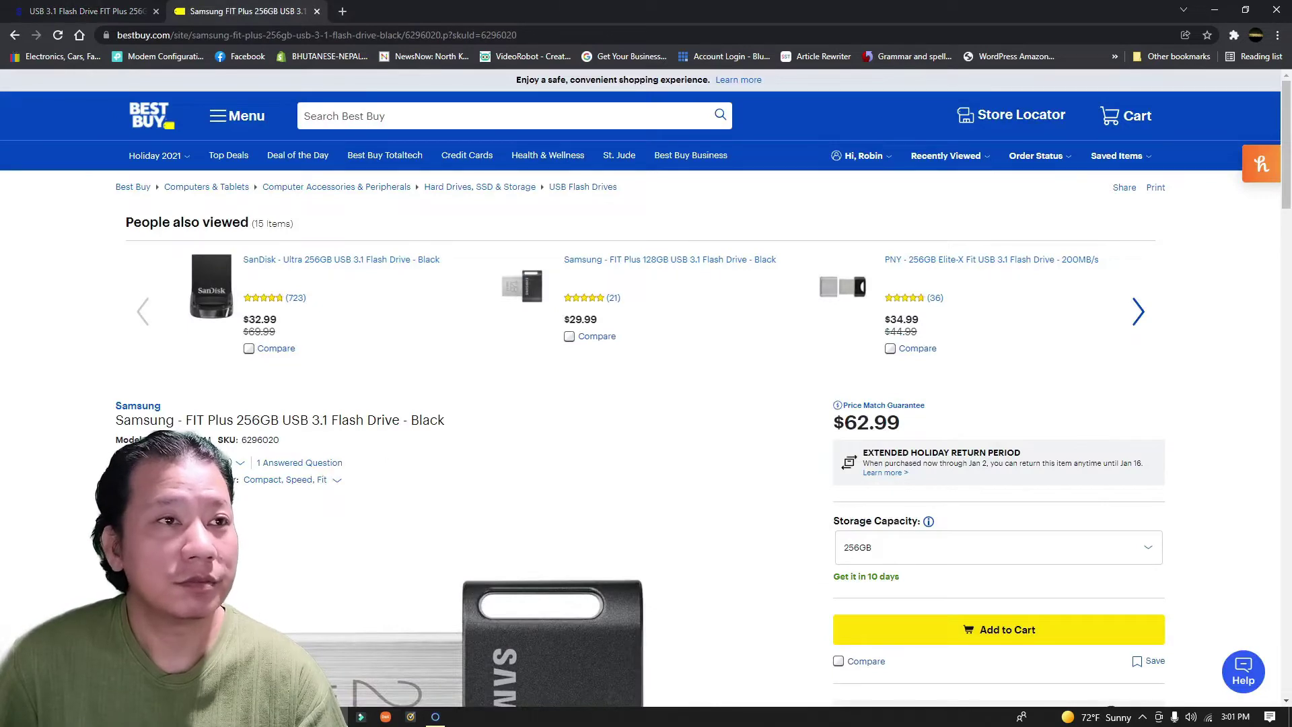
- Close the Best Buy product page and switch from the browser to the Videos folder in File Explorer
key("ctrl+w")
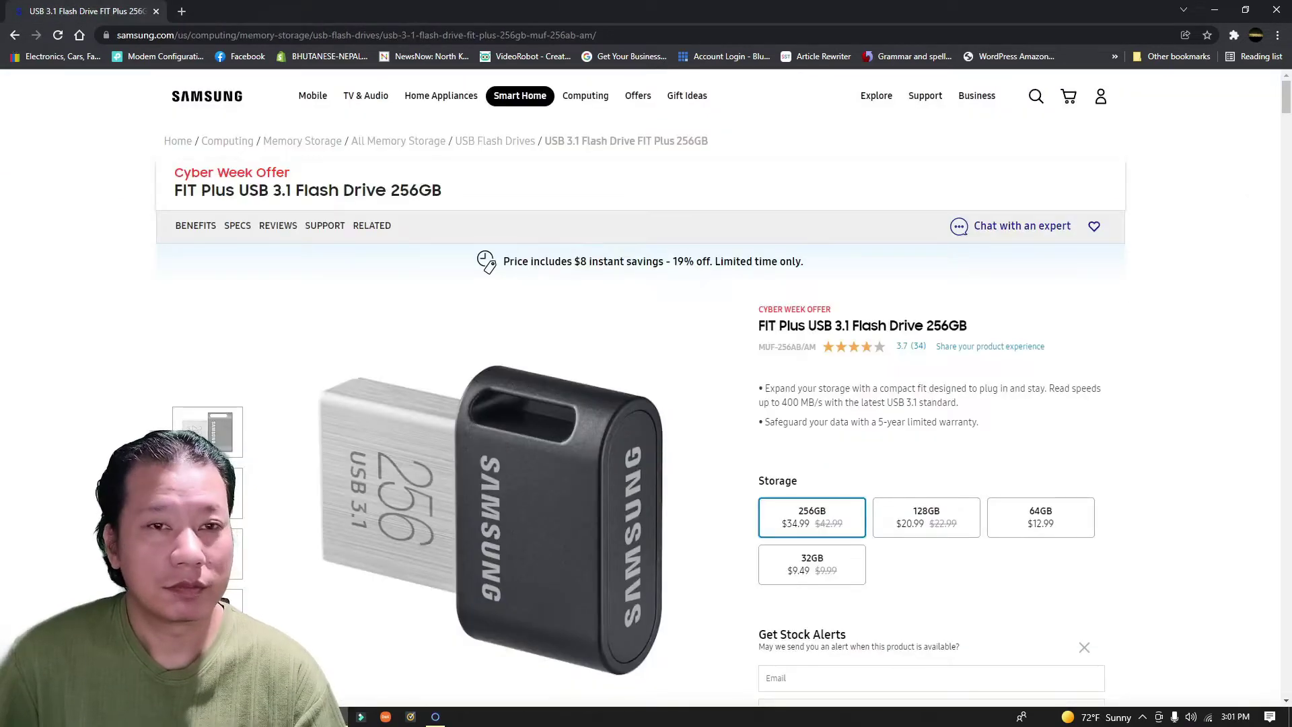
left_click(520, 96)
key("ctrl+w")
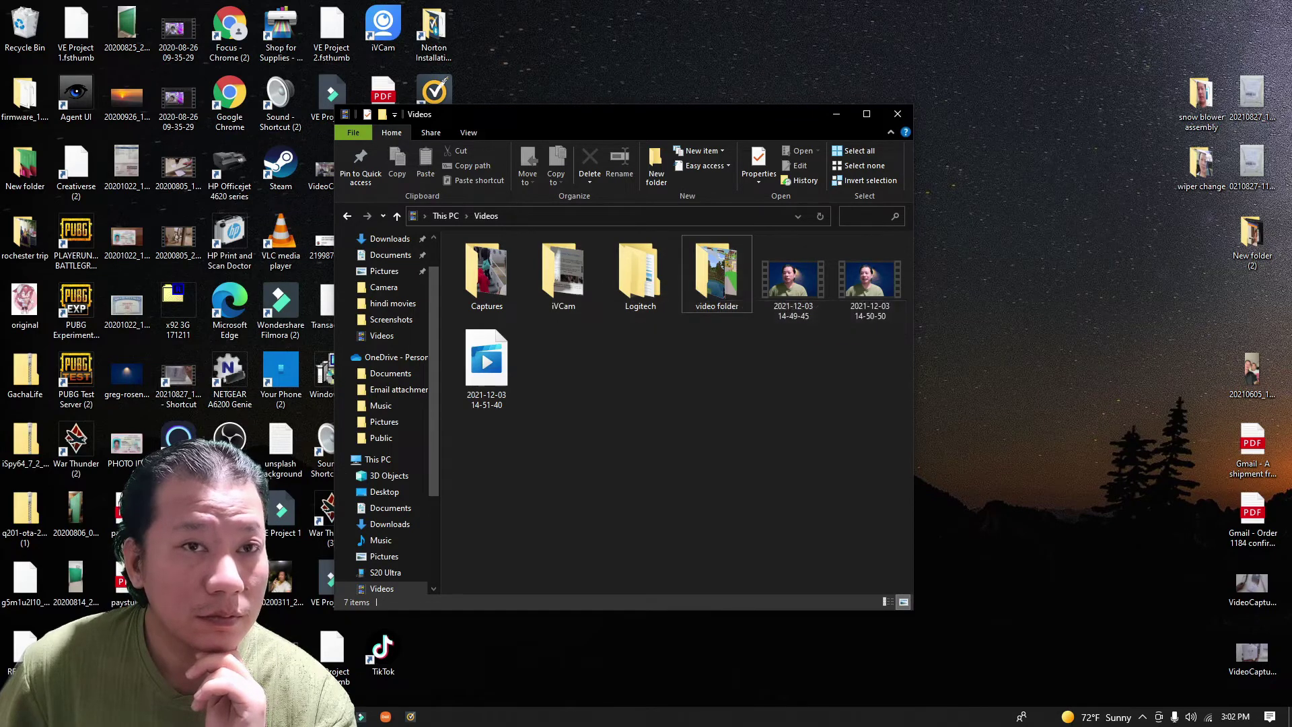
- Move the "video folder" from the Videos library onto an empty area of the desktop
left_click_drag(739, 118, 510, 135)
left_click_drag(487, 290, 895, 168)
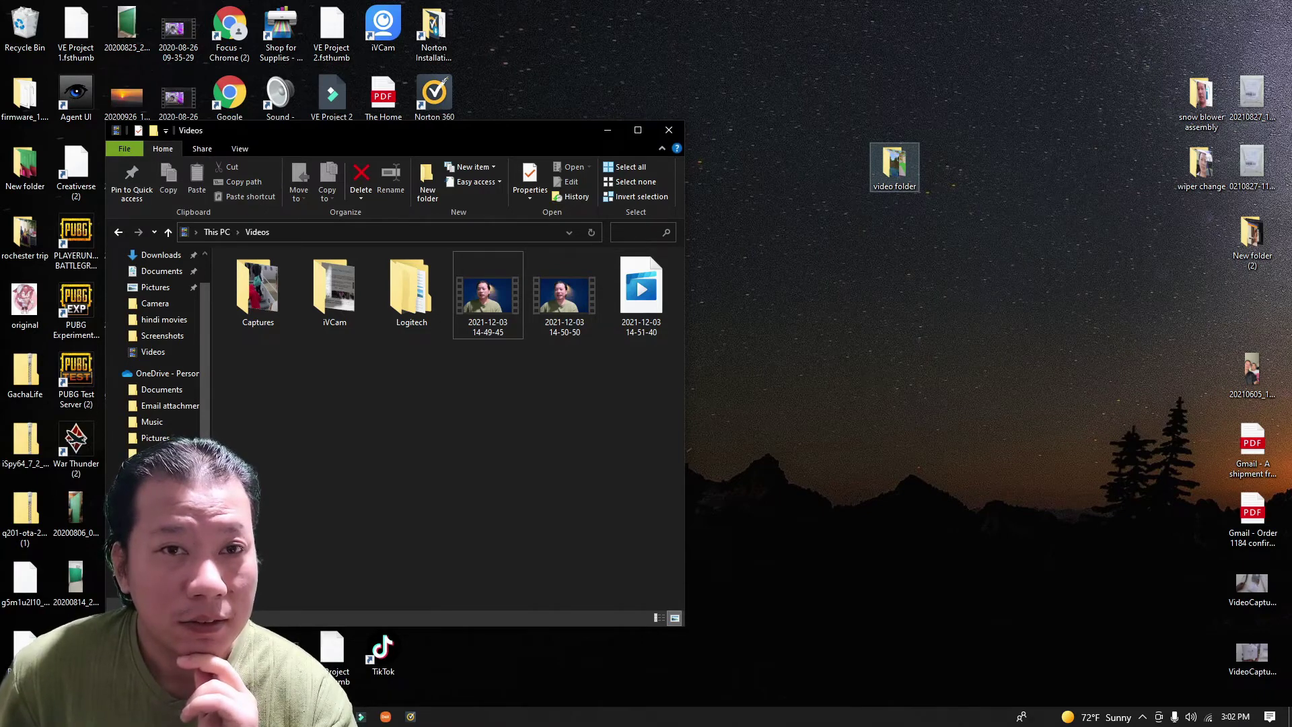
left_click(894, 165)
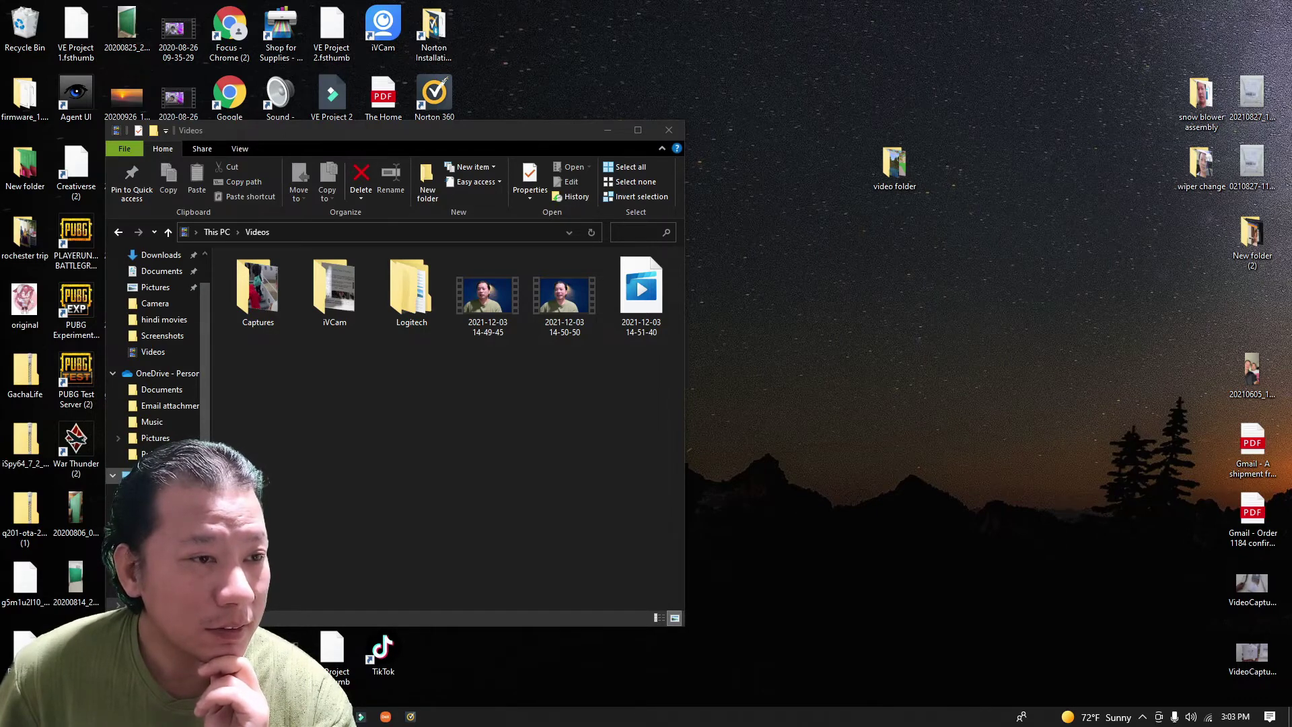
- Open the Samsung USB (H:) drive from This PC
key("alt+Up")
scroll(410, 464, "down", 1)
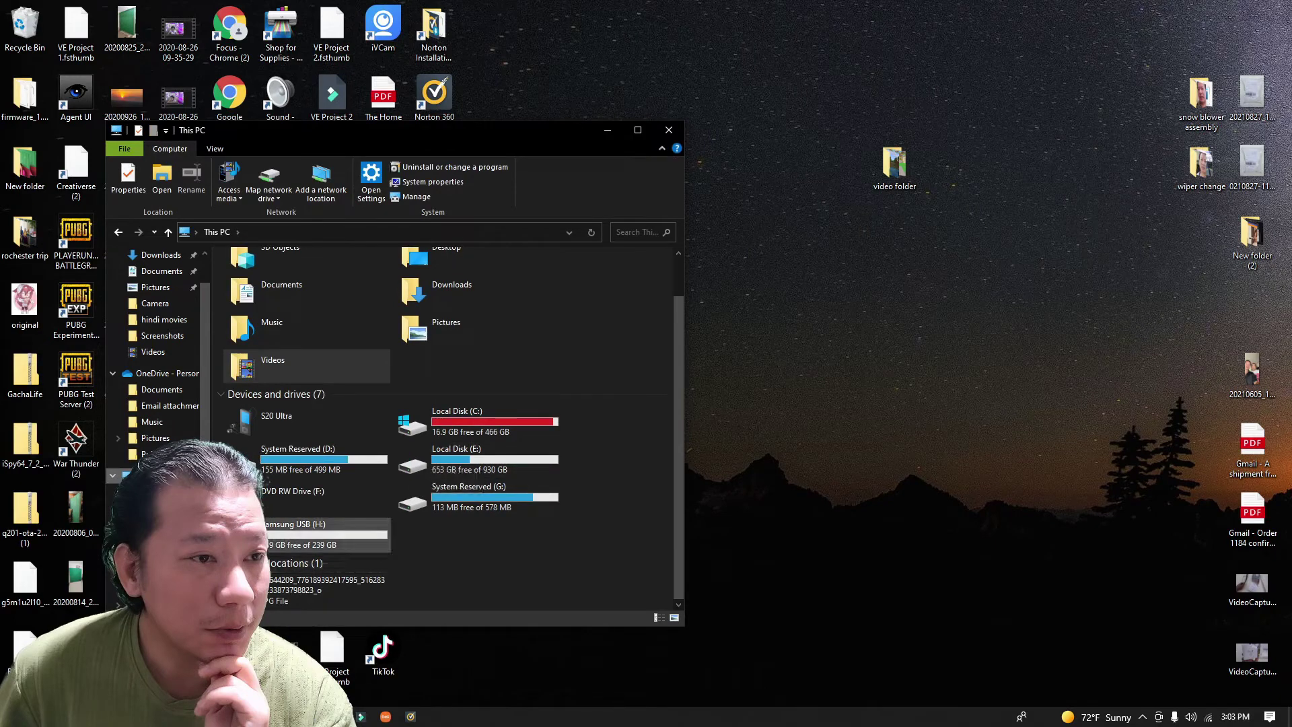
double_click(312, 535)
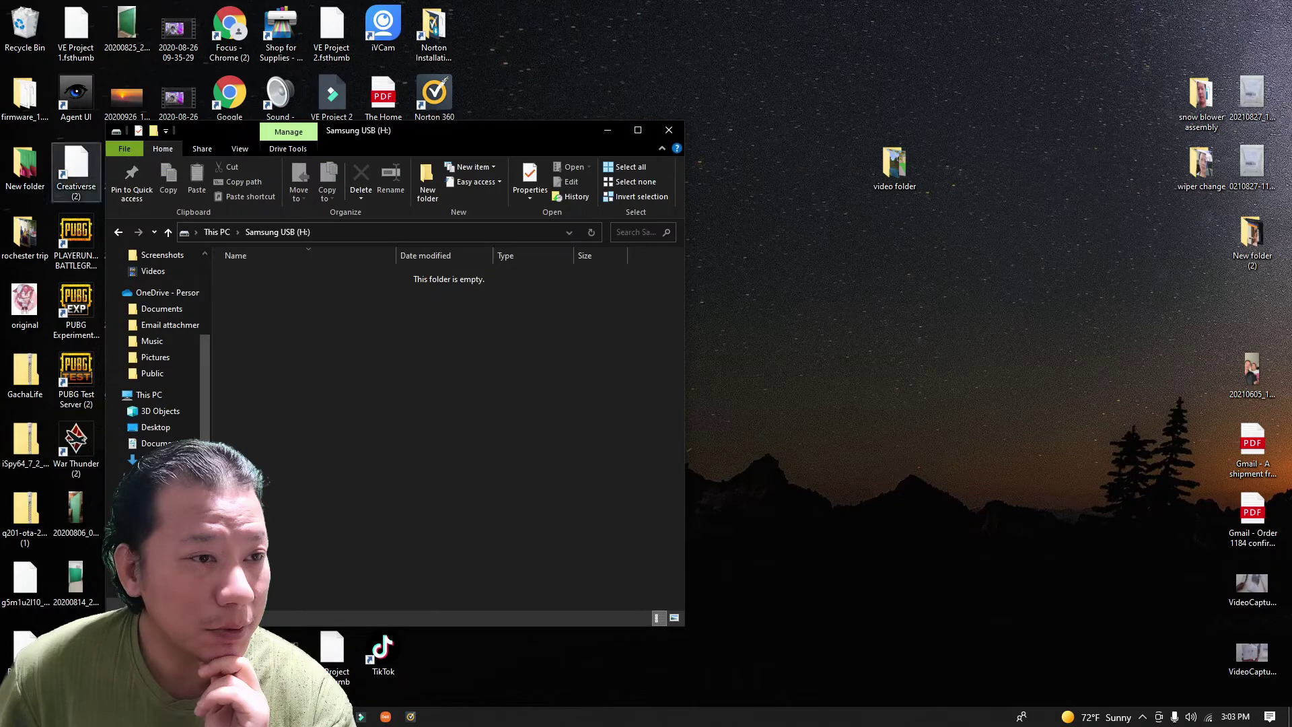
key("alt+Left")
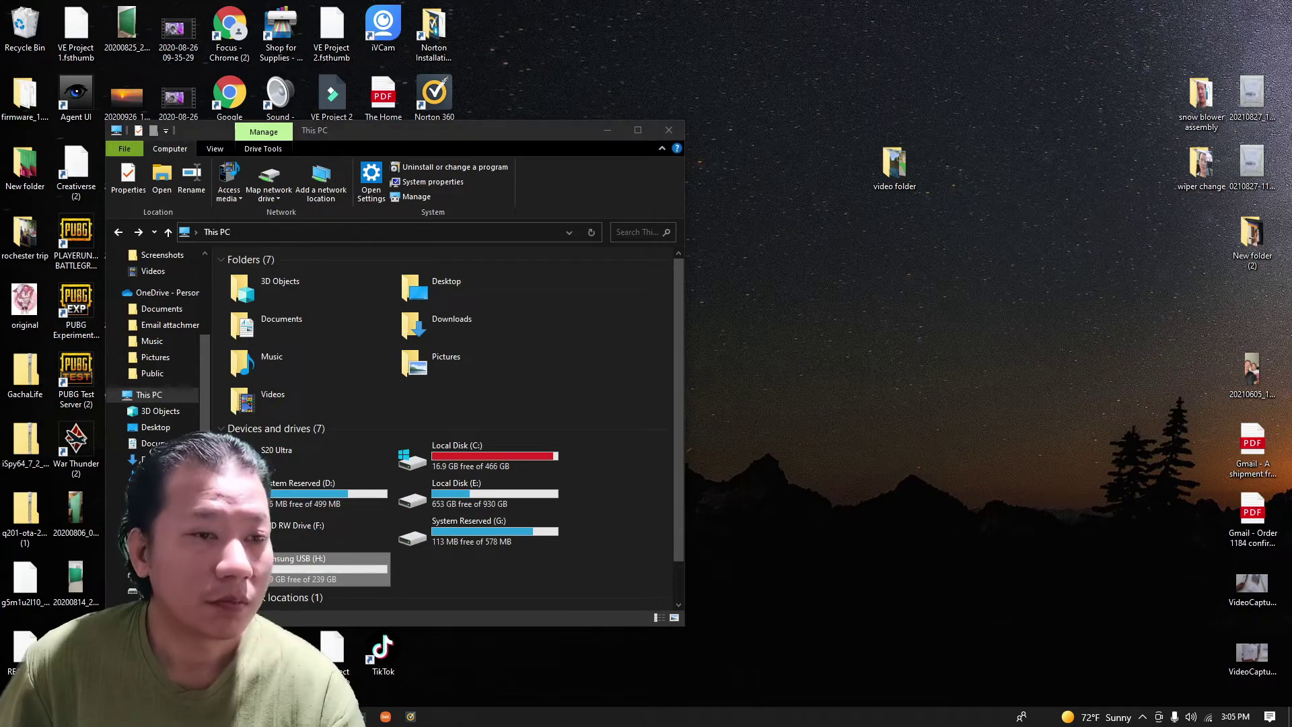
key("Return")
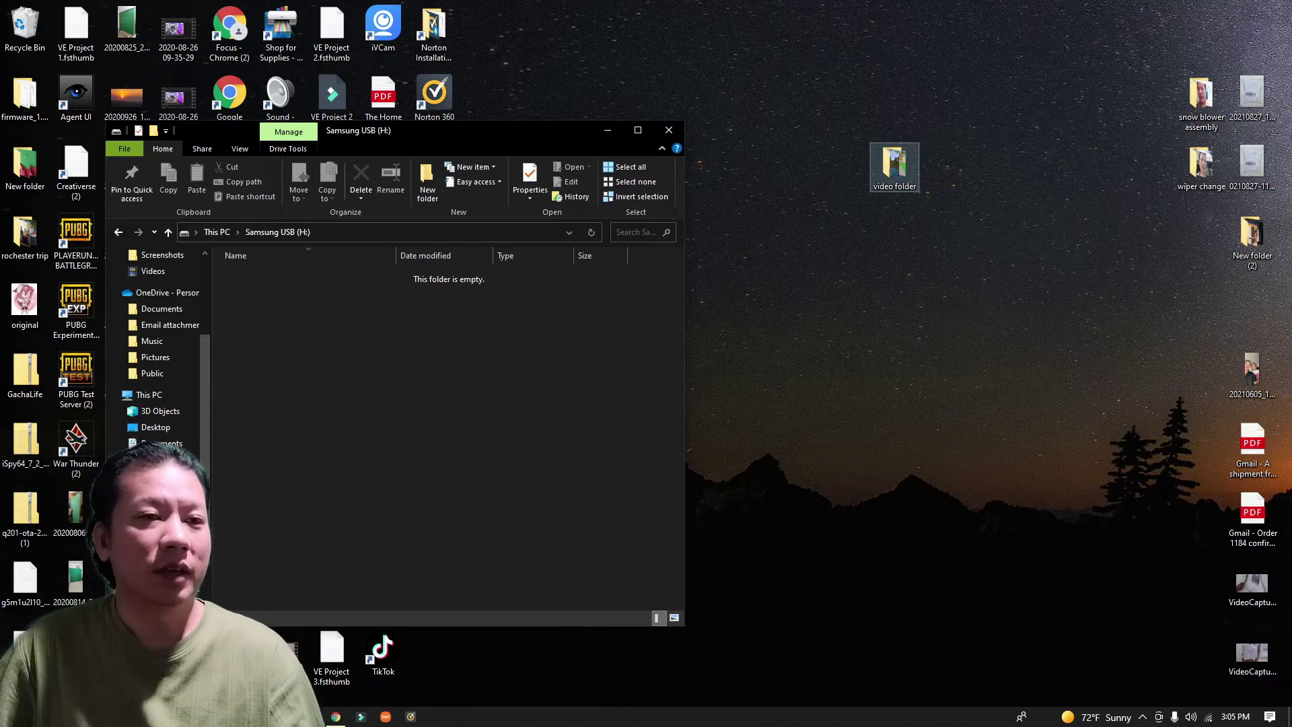
- Copy the "video folder" from the desktop to the Samsung USB (H:) drive, keeping the transfer progress window clear of the Explorer window
left_click_drag(894, 166, 843, 306)
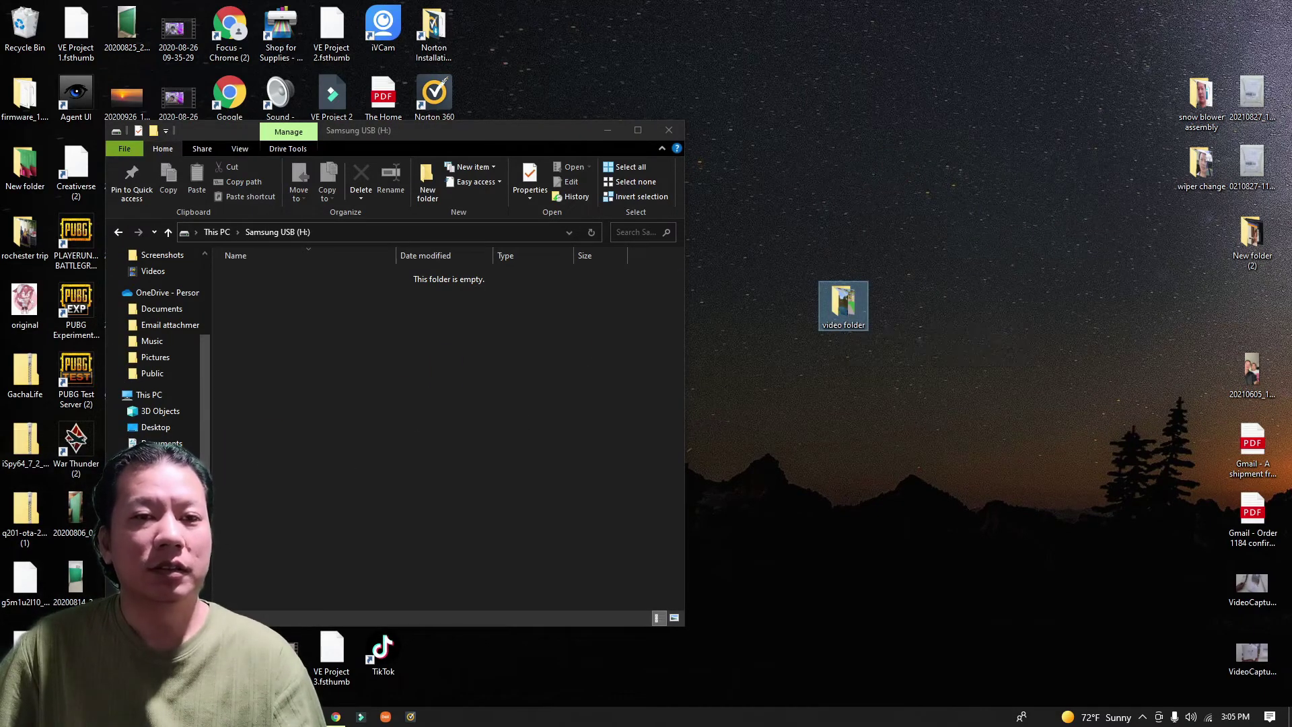
right_click(845, 319)
left_click(876, 477)
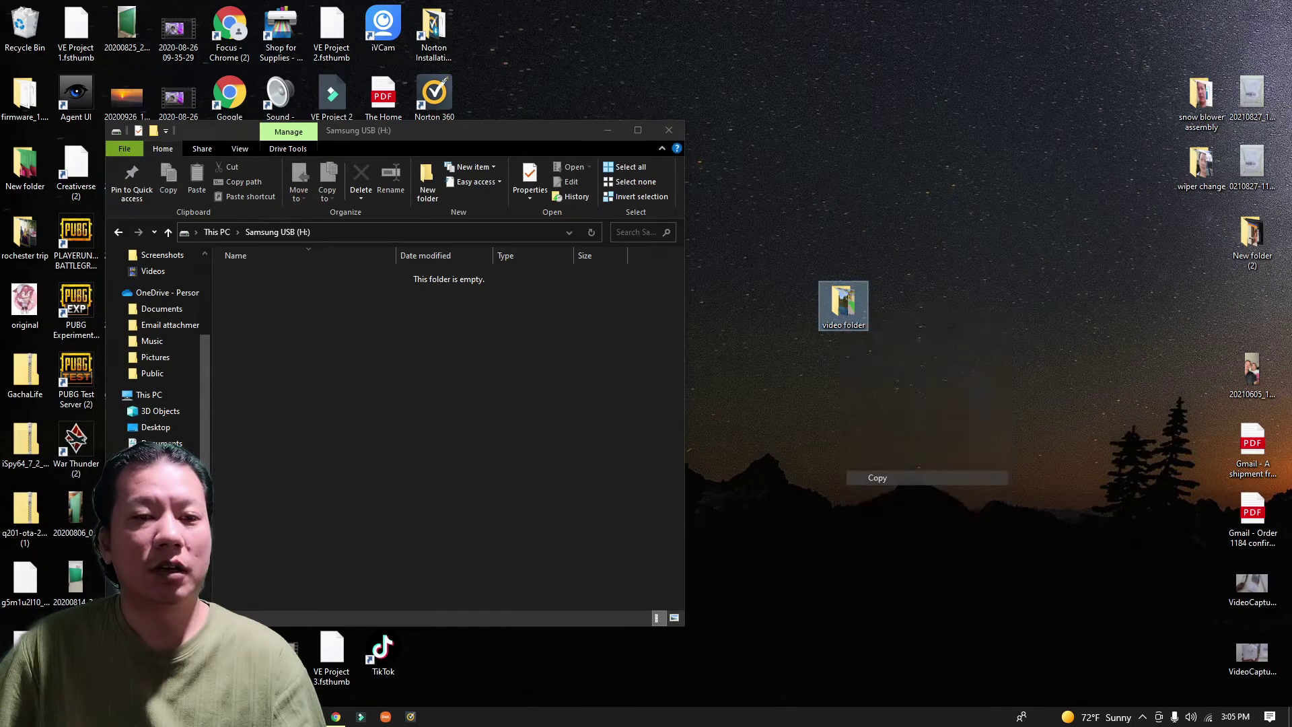
right_click(441, 426)
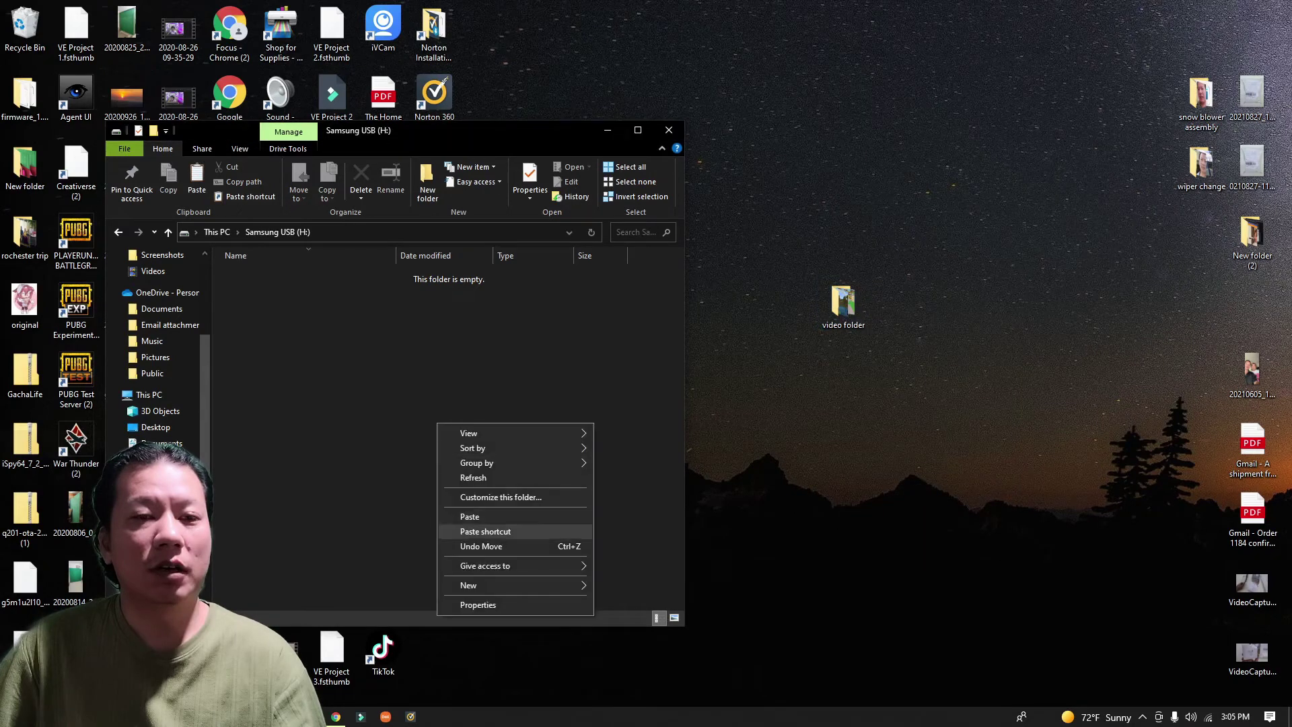
left_click(471, 516)
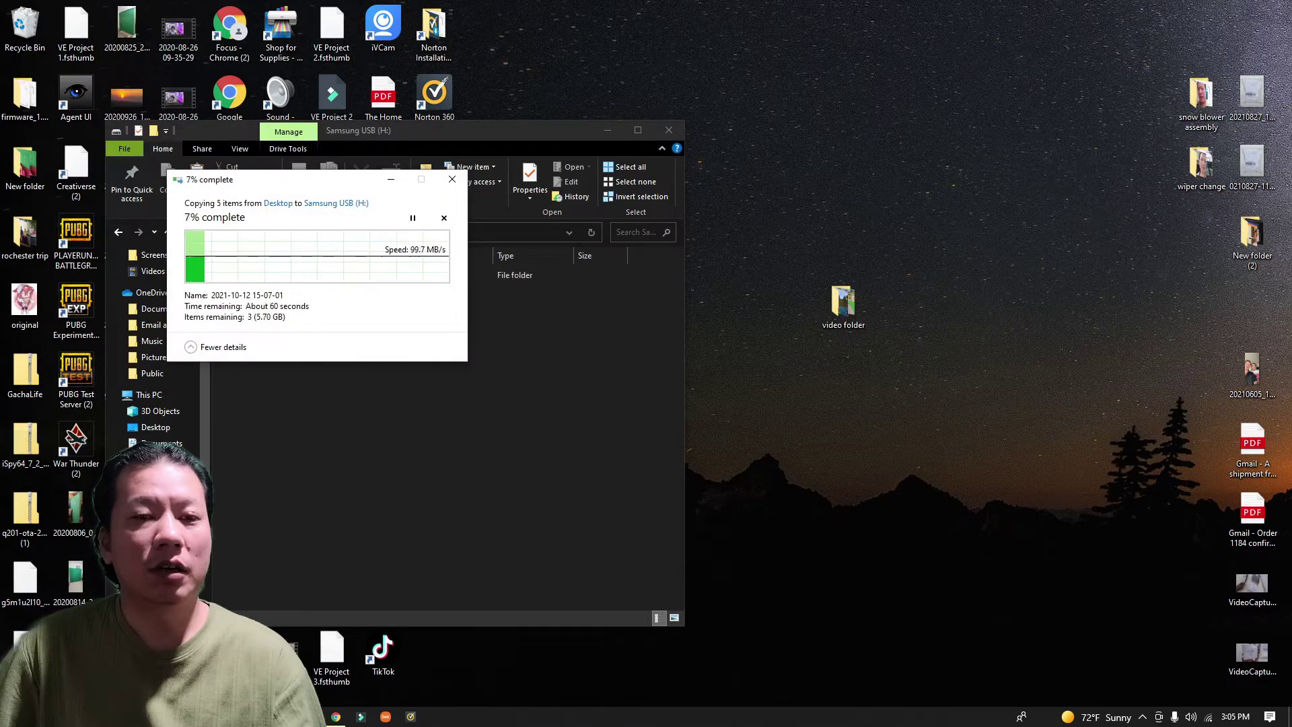
left_click_drag(340, 179, 719, 337)
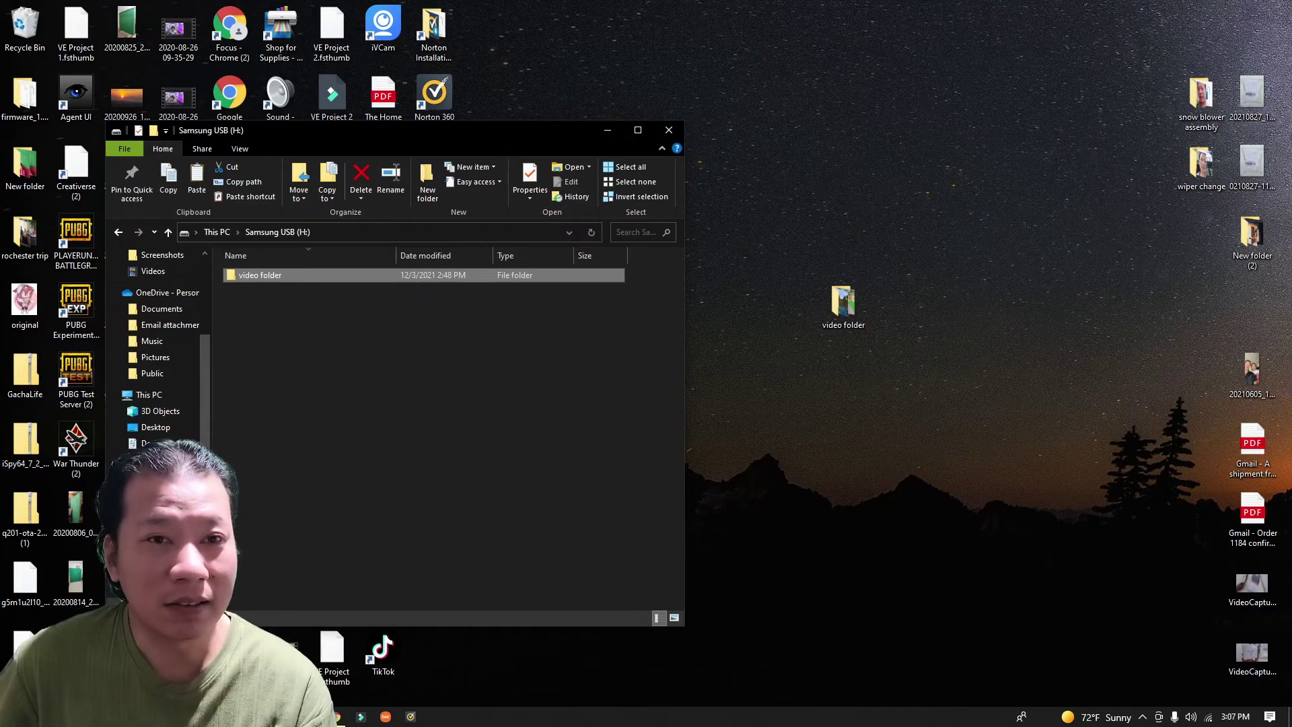
- Copy the "video folder" from the Samsung USB (H:) drive back to the desktop, replacing the files in the destination
left_click(843, 304)
left_click_drag(843, 304, 844, 441)
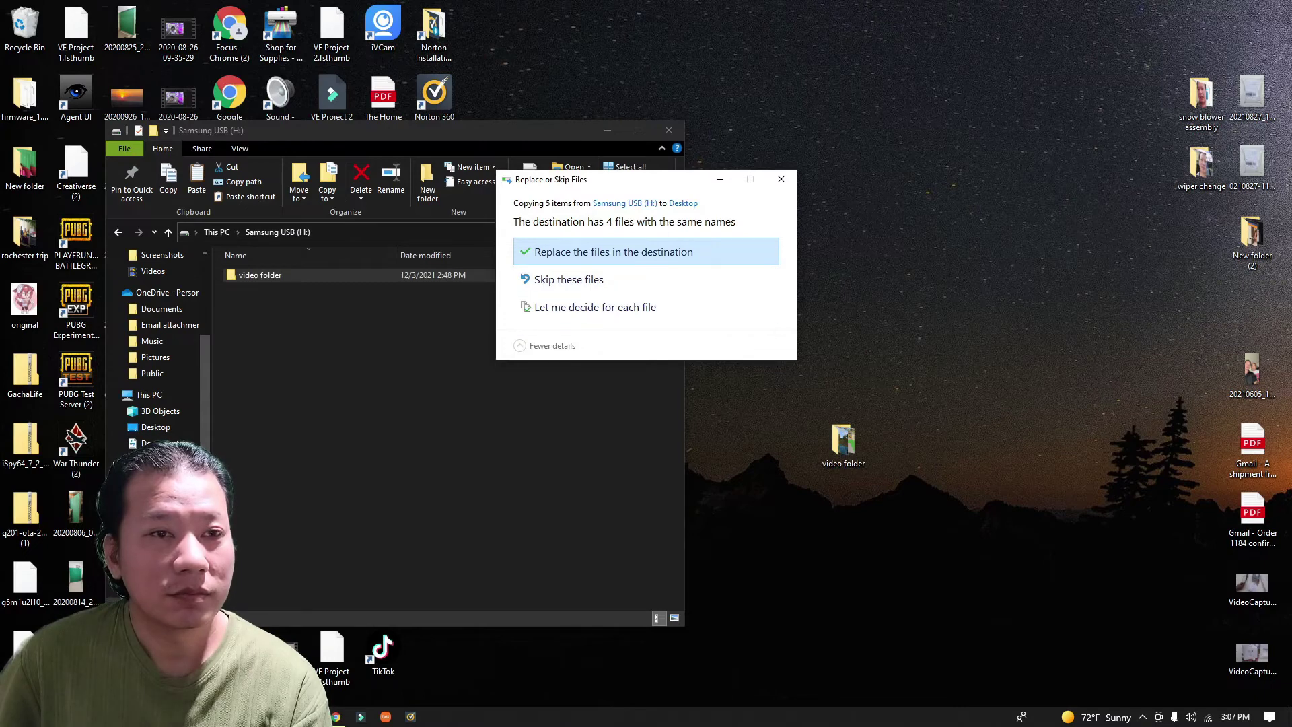
left_click(613, 252)
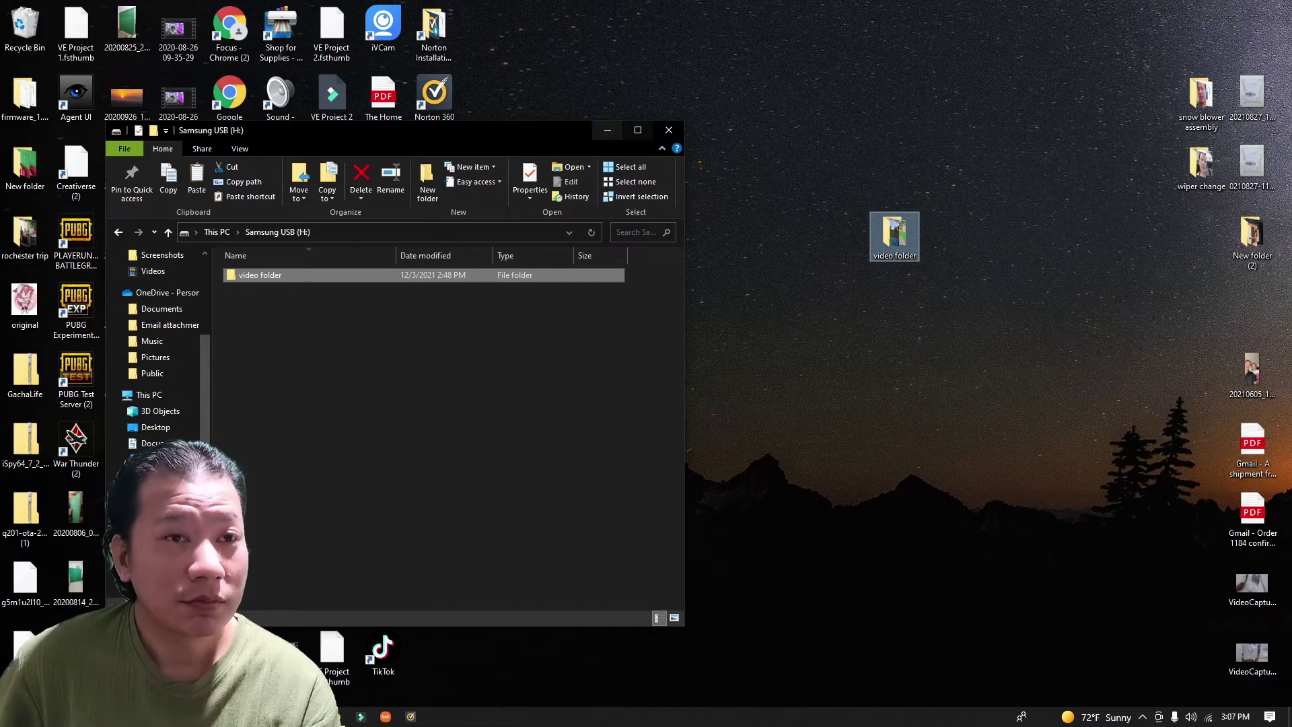
left_click_drag(528, 137, 595, 168)
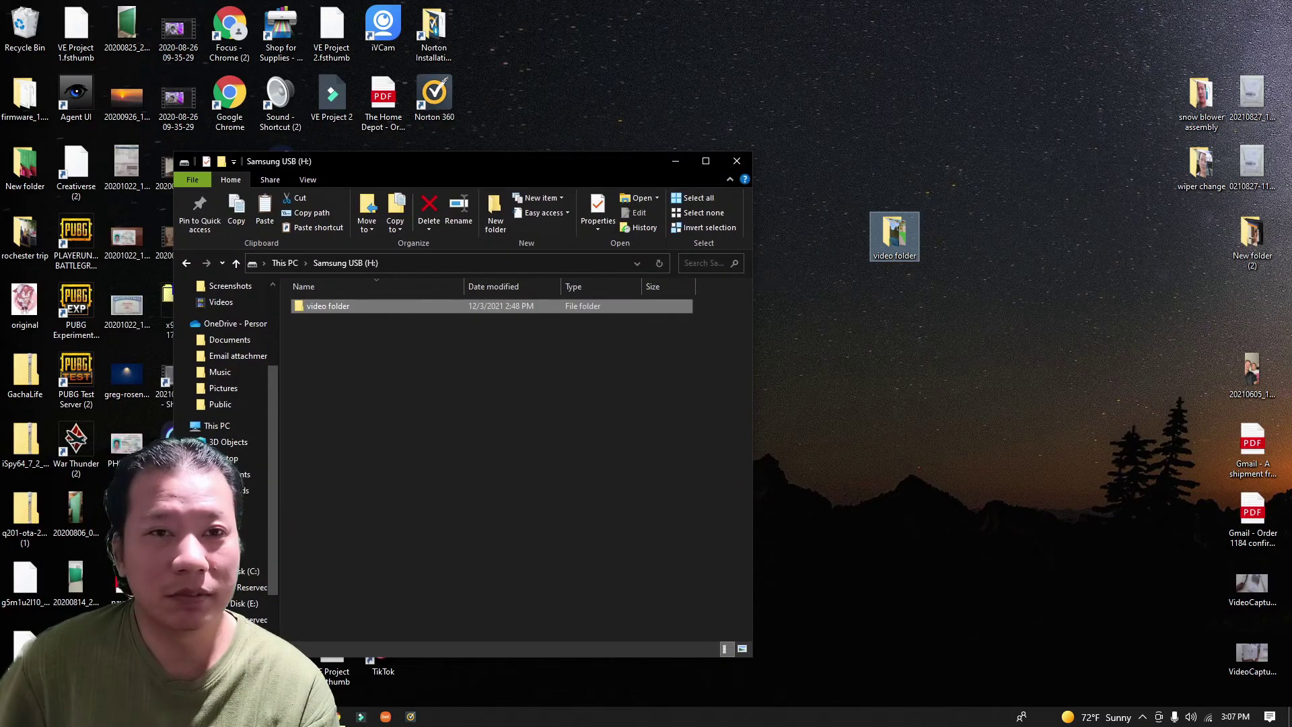
mouse_move(894, 235)
left_mouse_down()
mouse_move(622, 389)
mouse_move(404, 418)
mouse_move(707, 334)
mouse_move(905, 249)
left_mouse_up()
left_click(327, 305)
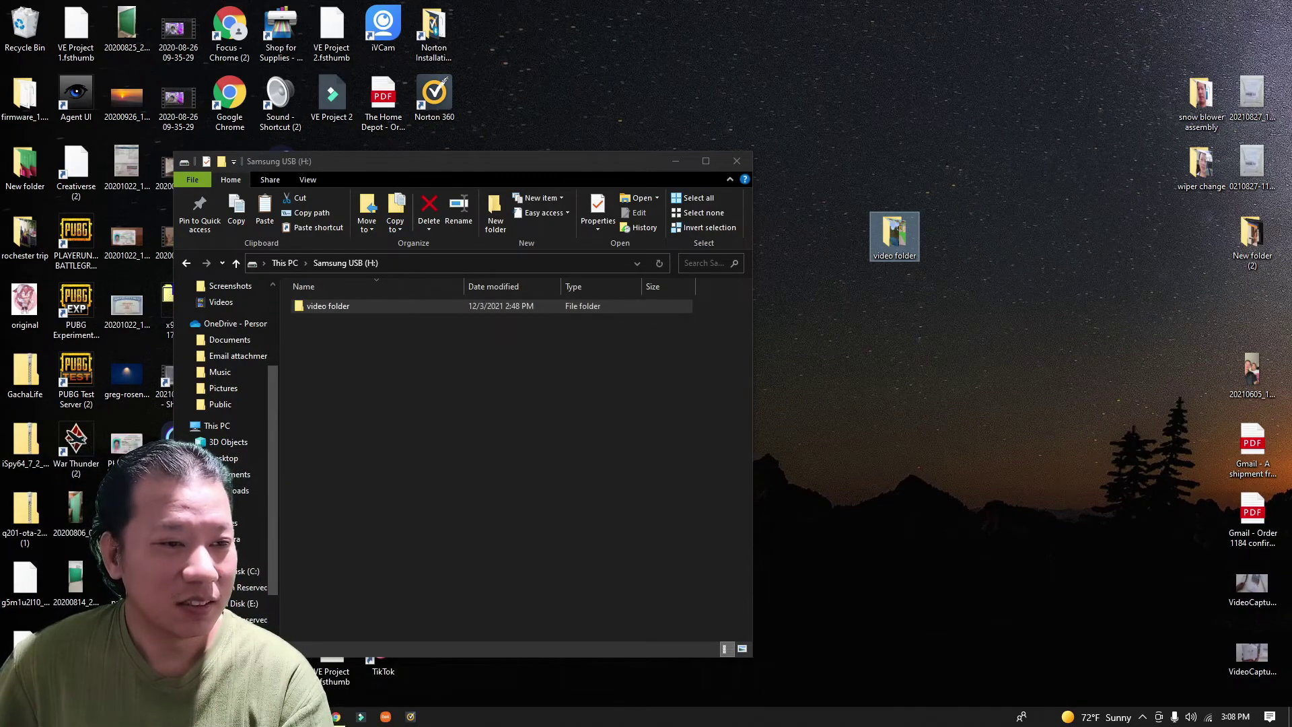
- Switch back to the browser and review the FIT Plus USB 3.1 256GB offer, price and storage options on Samsung's product page
key("alt+Tab")
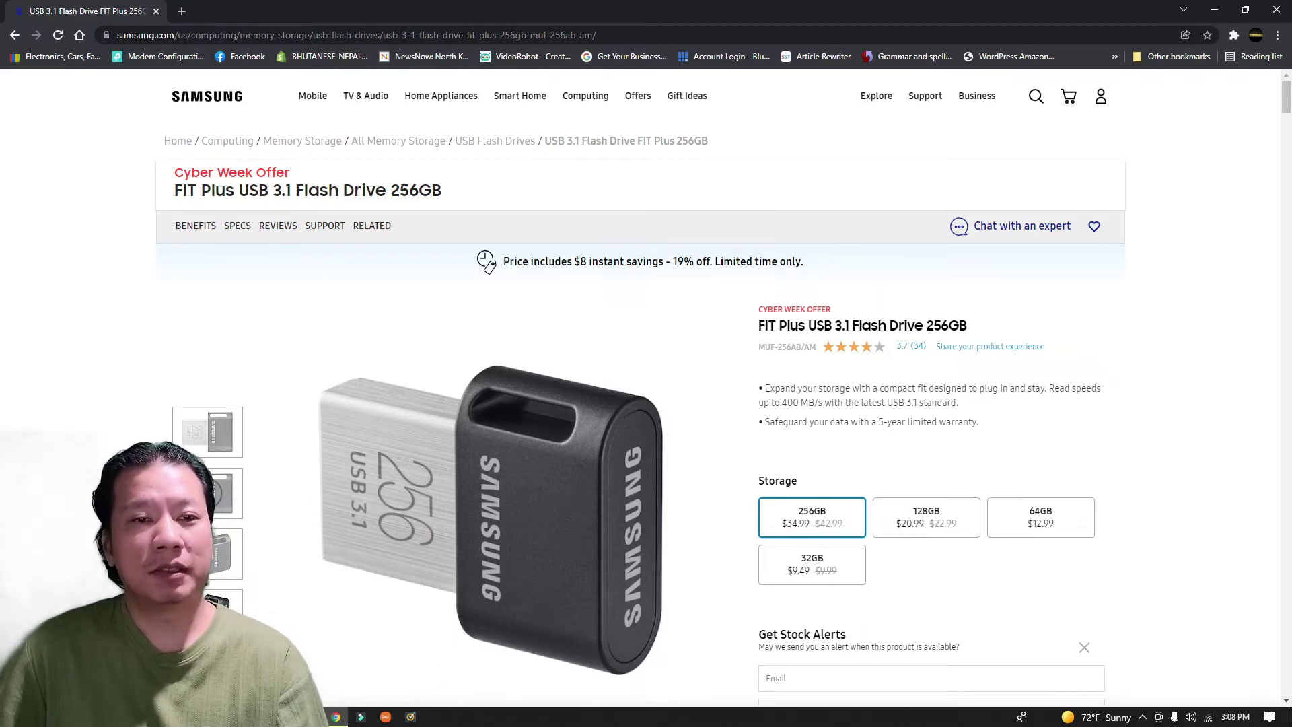
scroll(641, 395, "down", 2)
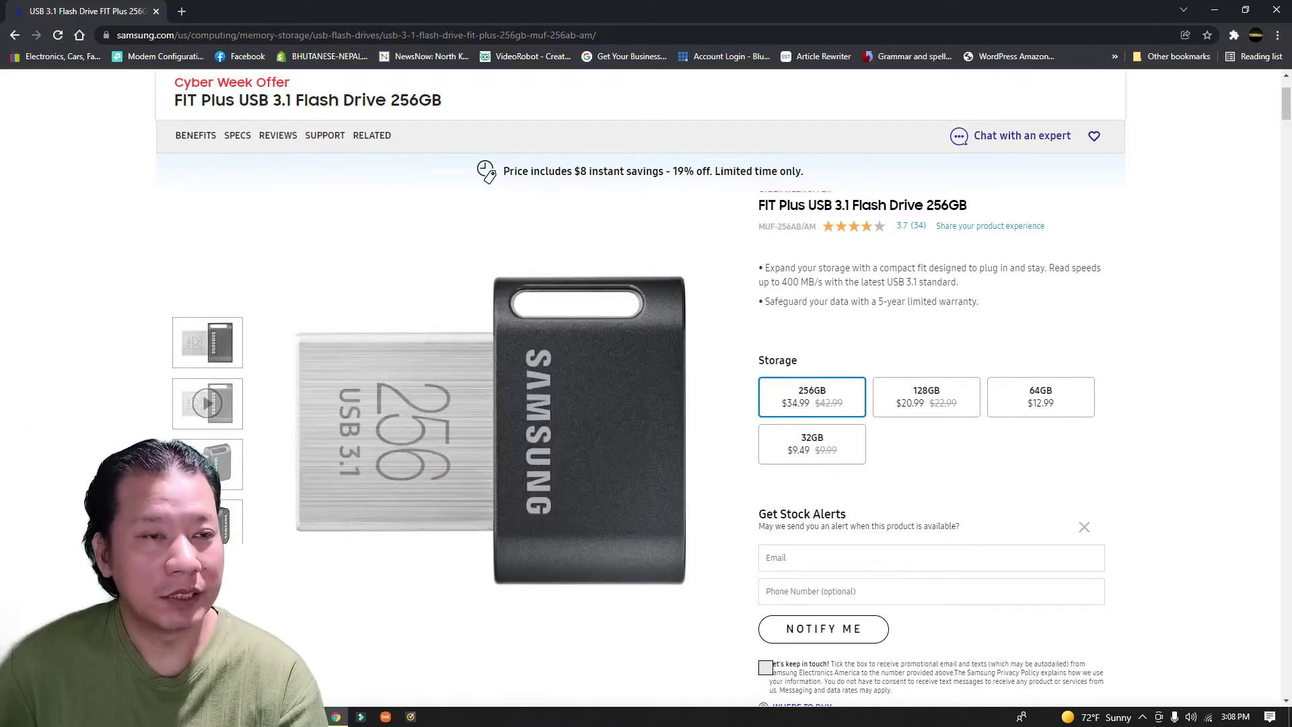
scroll(646, 404, "up", 2)
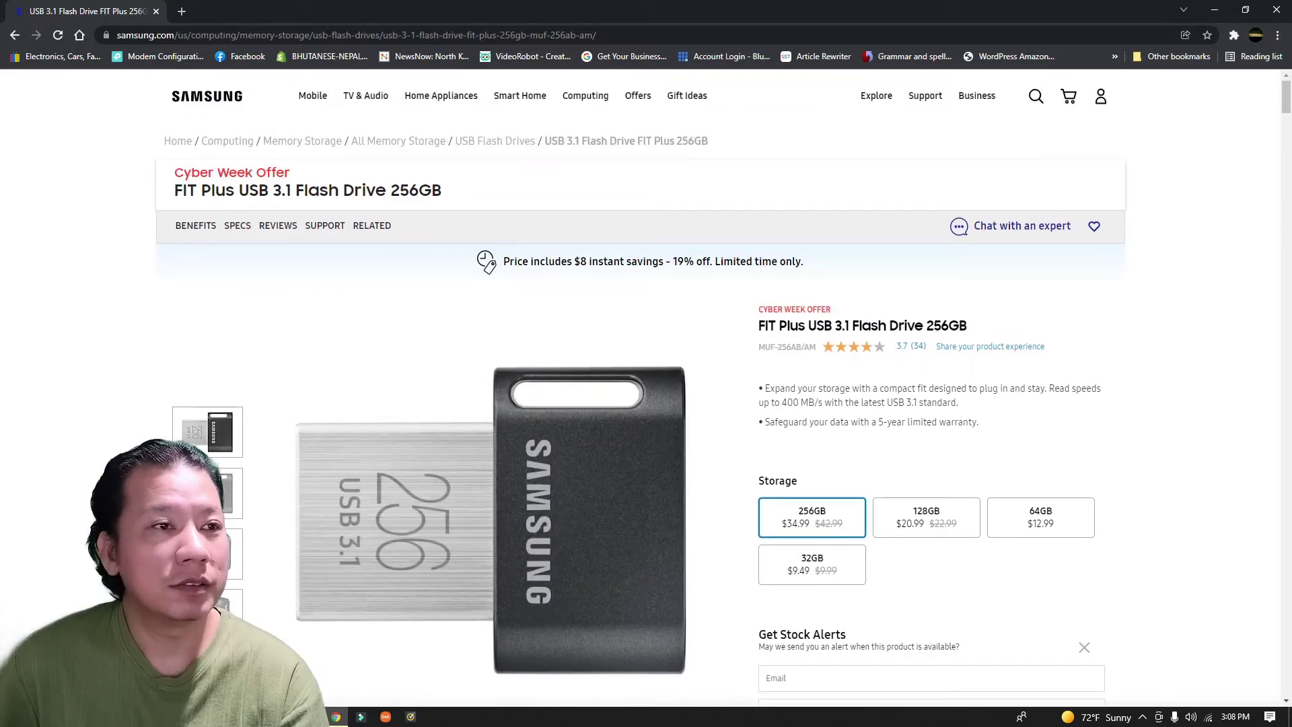
left_click_drag(174, 173, 291, 173)
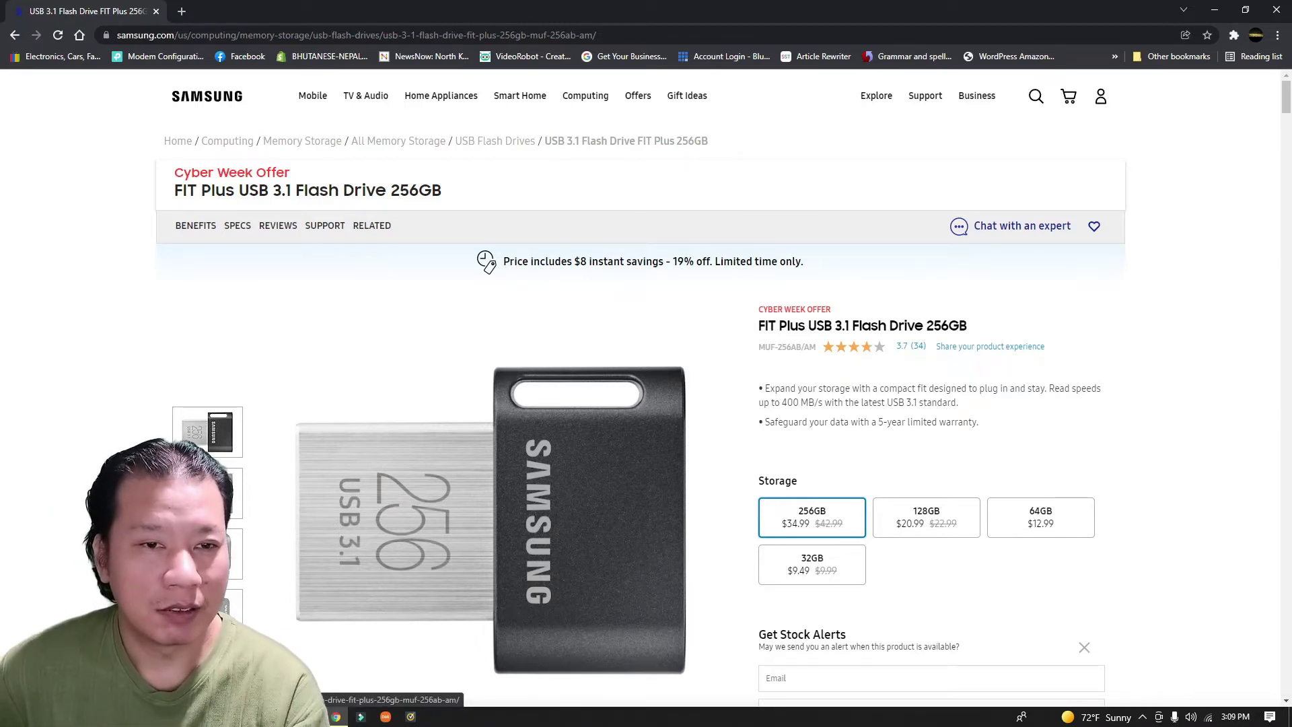
scroll(640, 392, "down", 1)
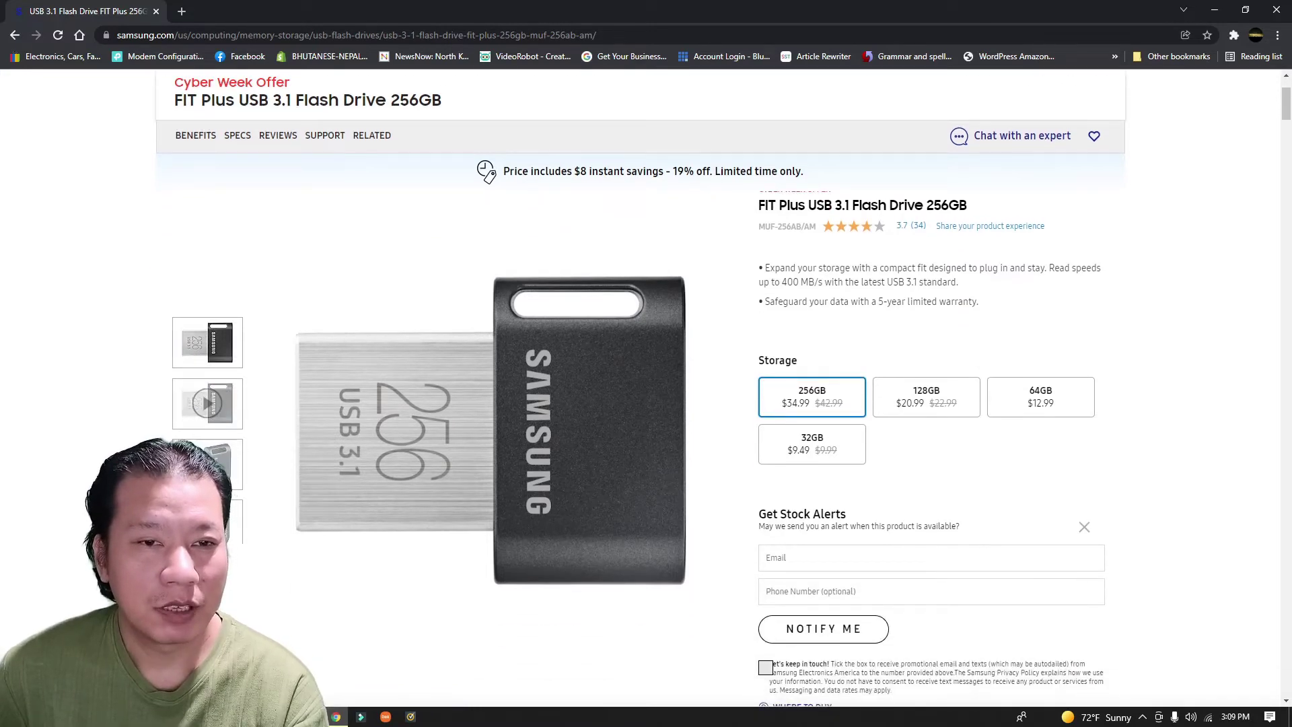
scroll(640, 393, "up", 1)
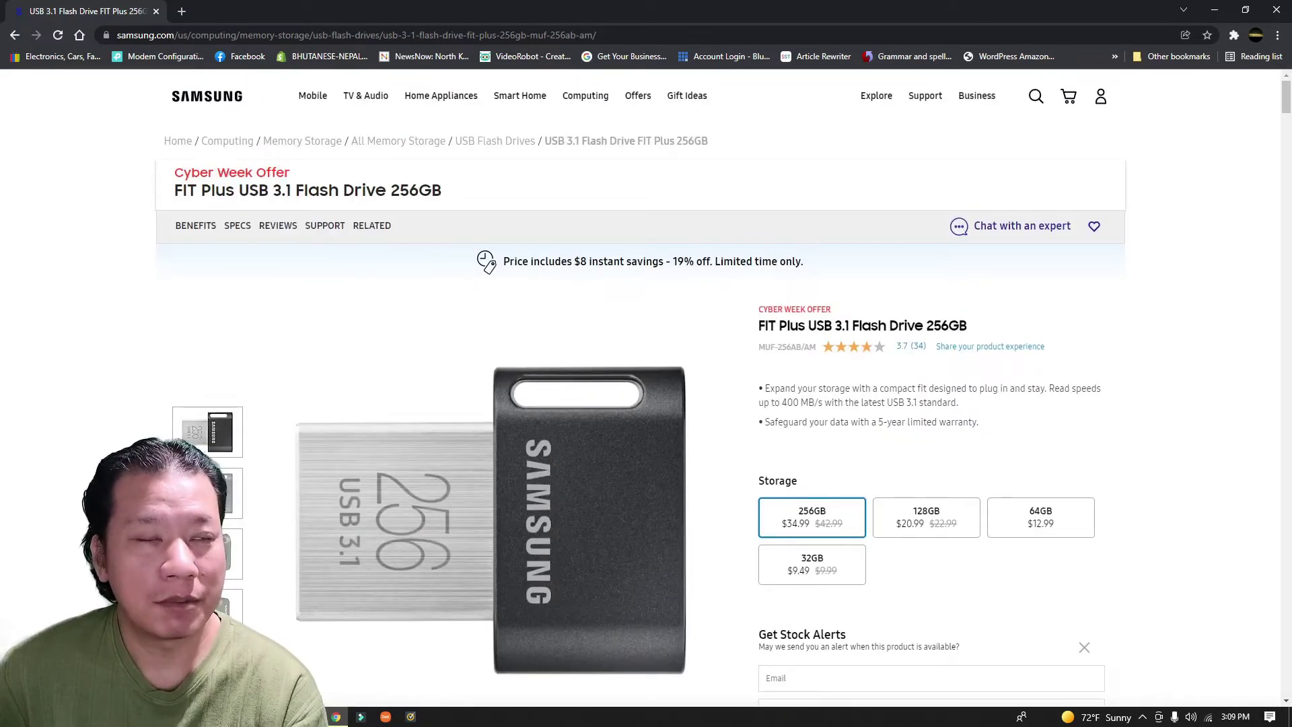